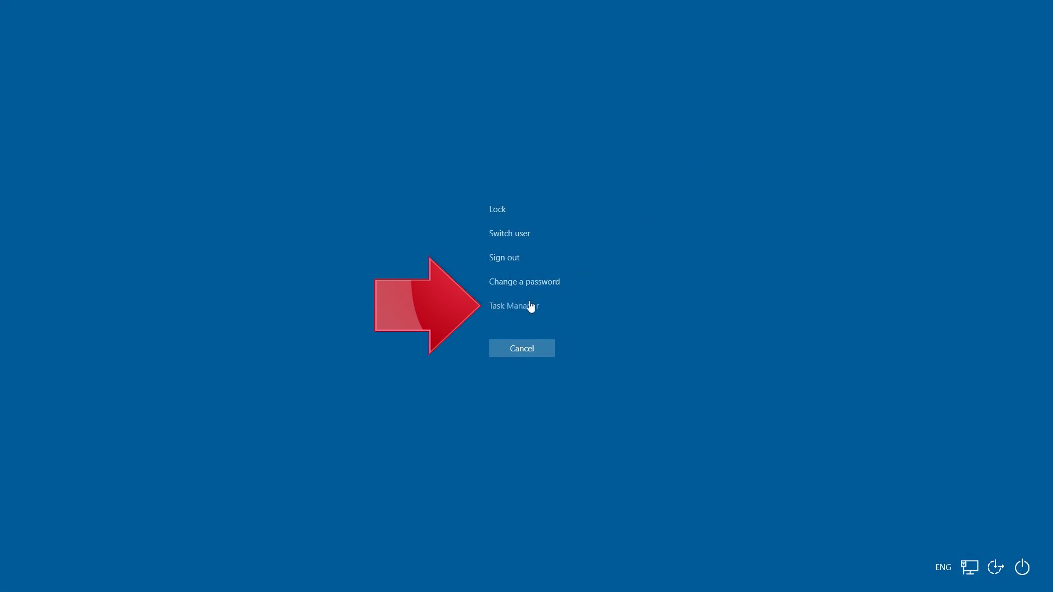
Step: Launch Task Manager from the security screen and move its window to the screen centre
{"action": "left_click", "coordinate": [518, 310]}
{"action": "left_click_drag", "start_coordinate": [182, 80], "coordinate": [524, 157]}
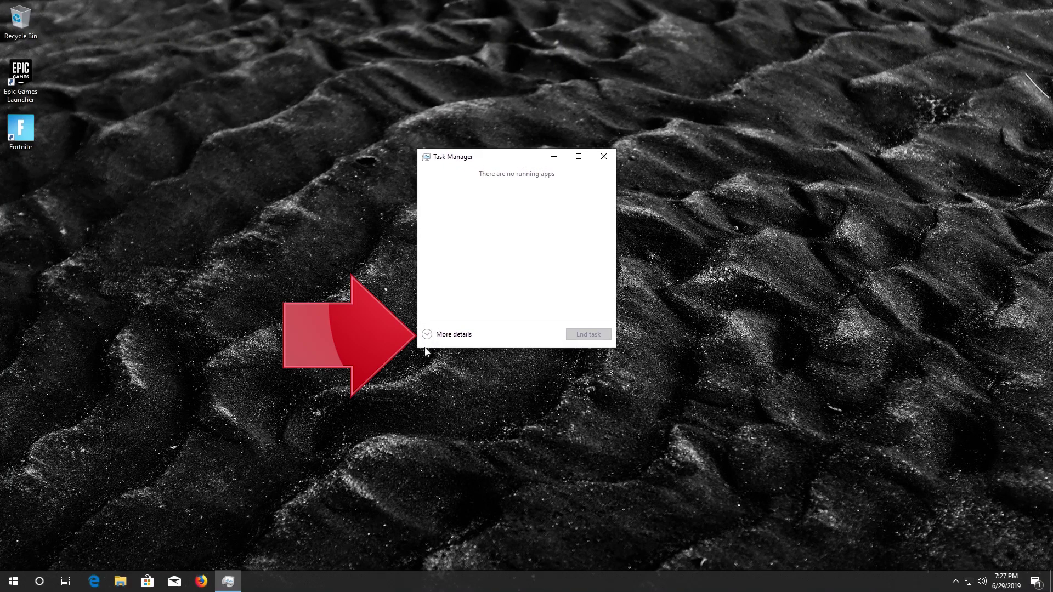
Step: Expand Task Manager to More details and end the EpicGamesLauncher process
{"action": "left_click", "coordinate": [427, 337]}
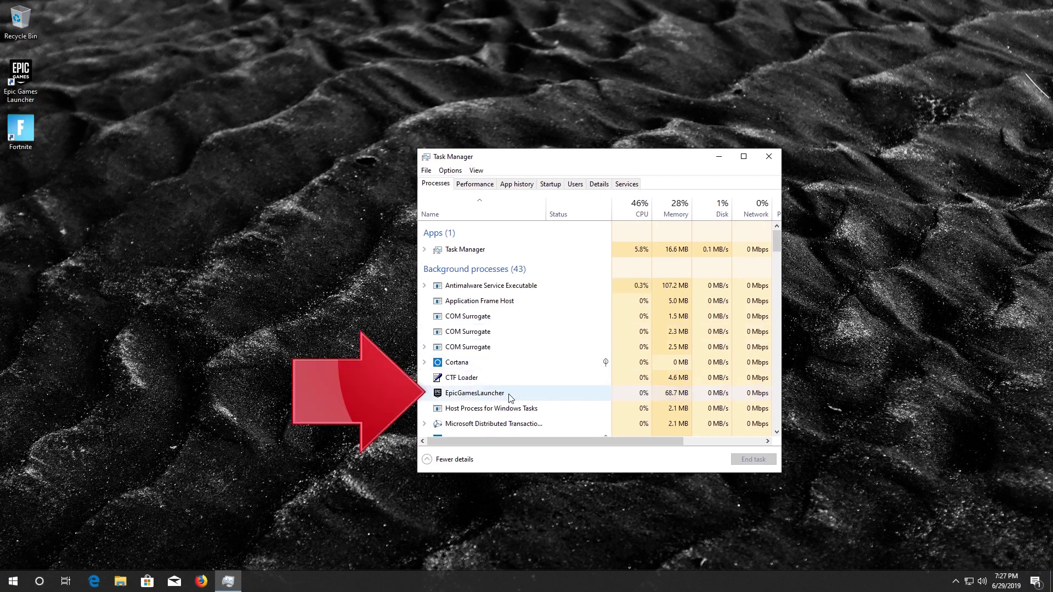
{"action": "left_click", "coordinate": [475, 394]}
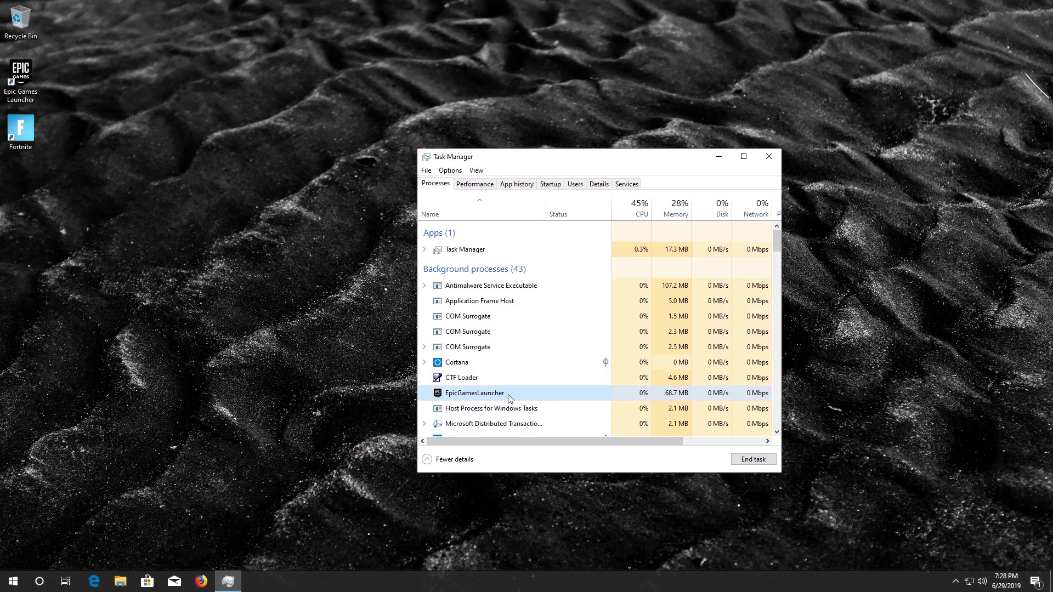
{"action": "right_click", "coordinate": [509, 397]}
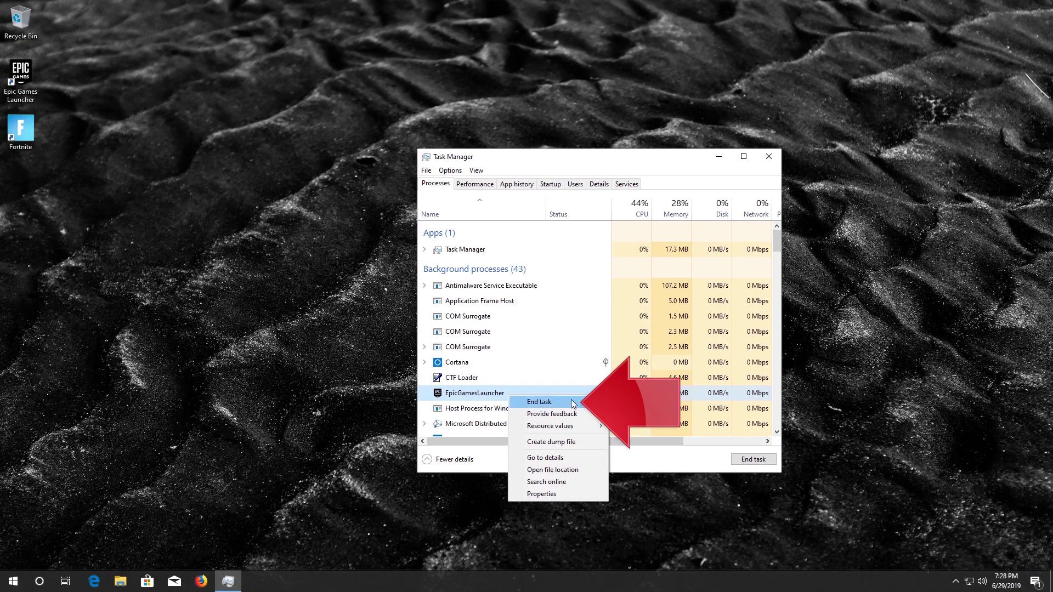
{"action": "left_click", "coordinate": [571, 402]}
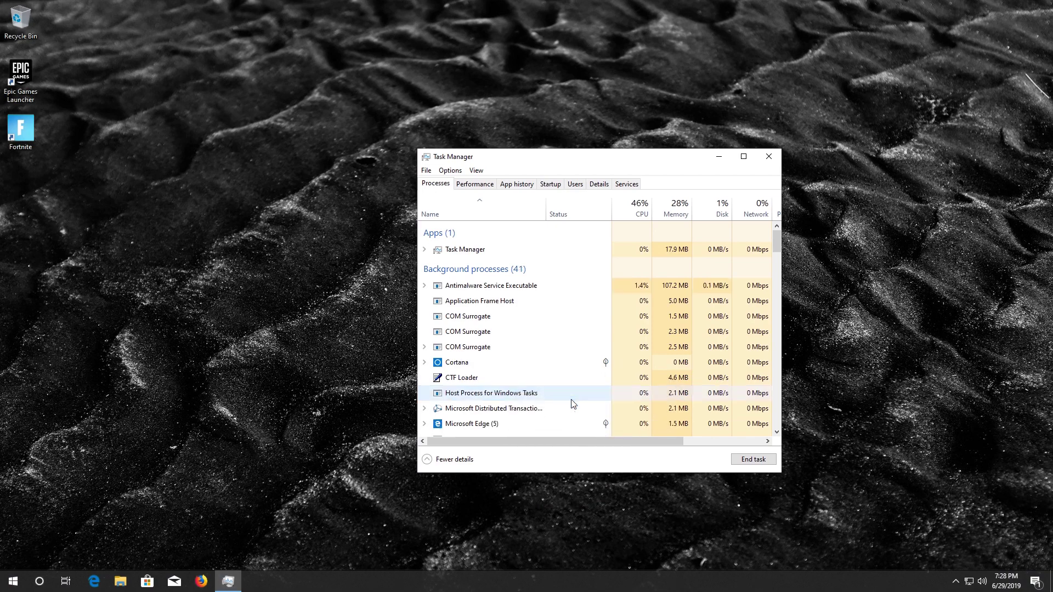
Step: Close Task Manager and open the Epic Games Launcher shortcut's Properties window, centred
{"action": "left_click", "coordinate": [769, 157]}
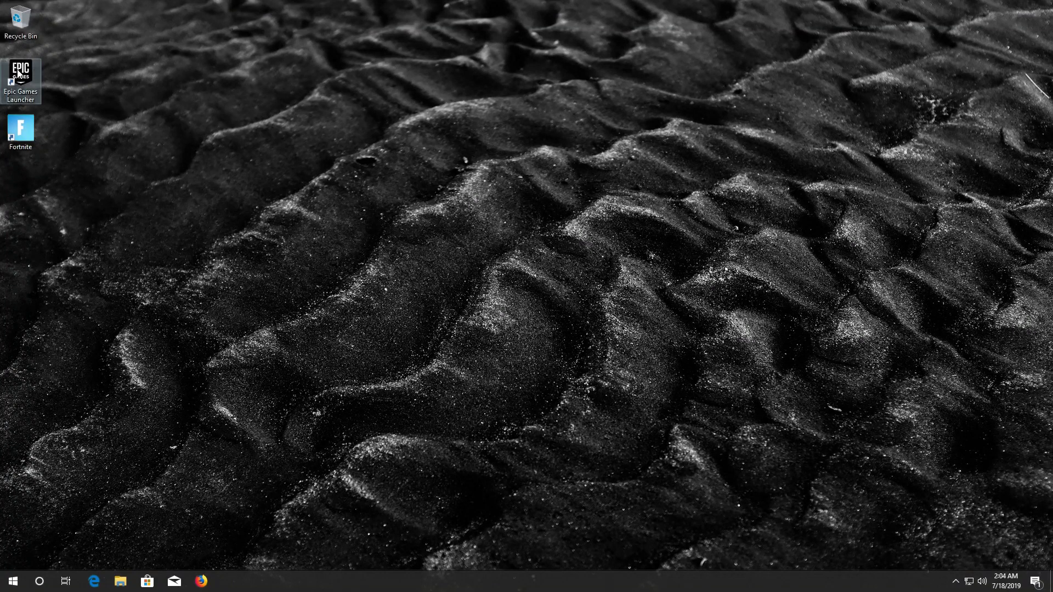
{"action": "right_click", "coordinate": [18, 72]}
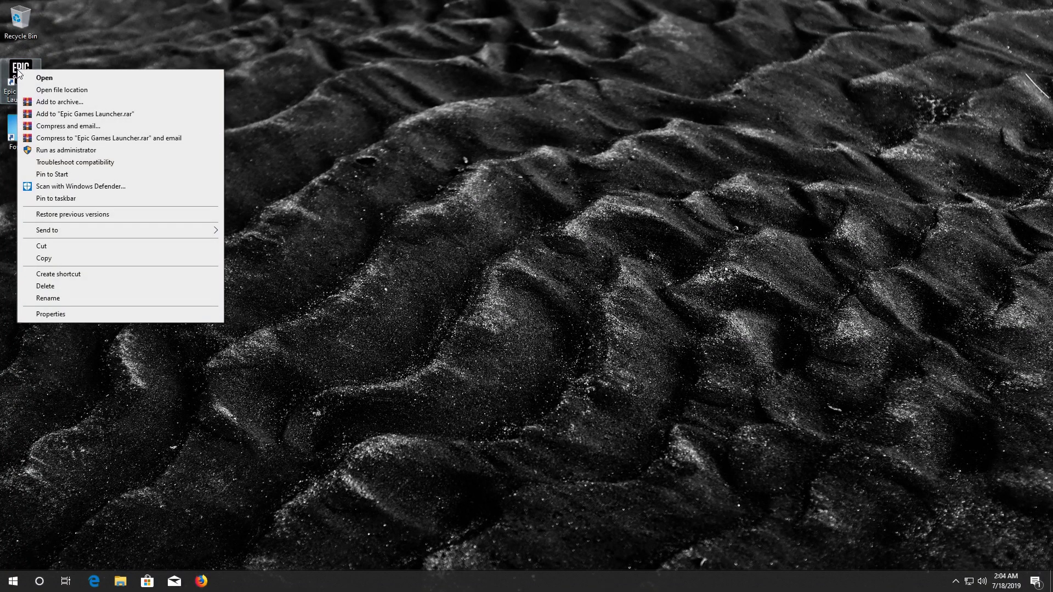
{"action": "left_click", "coordinate": [106, 316]}
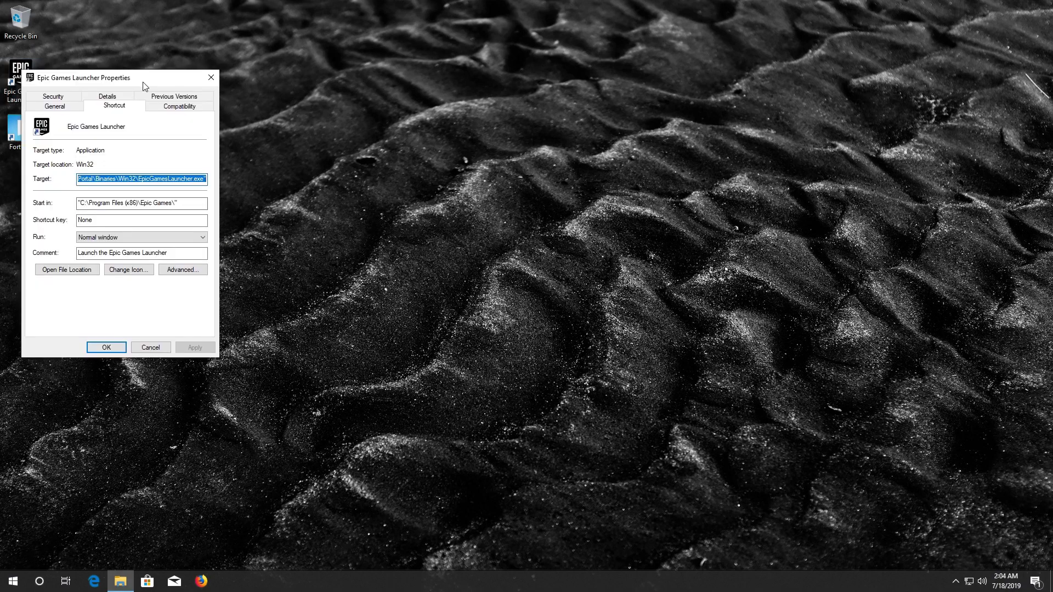
{"action": "left_click_drag", "start_coordinate": [142, 81], "coordinate": [473, 138]}
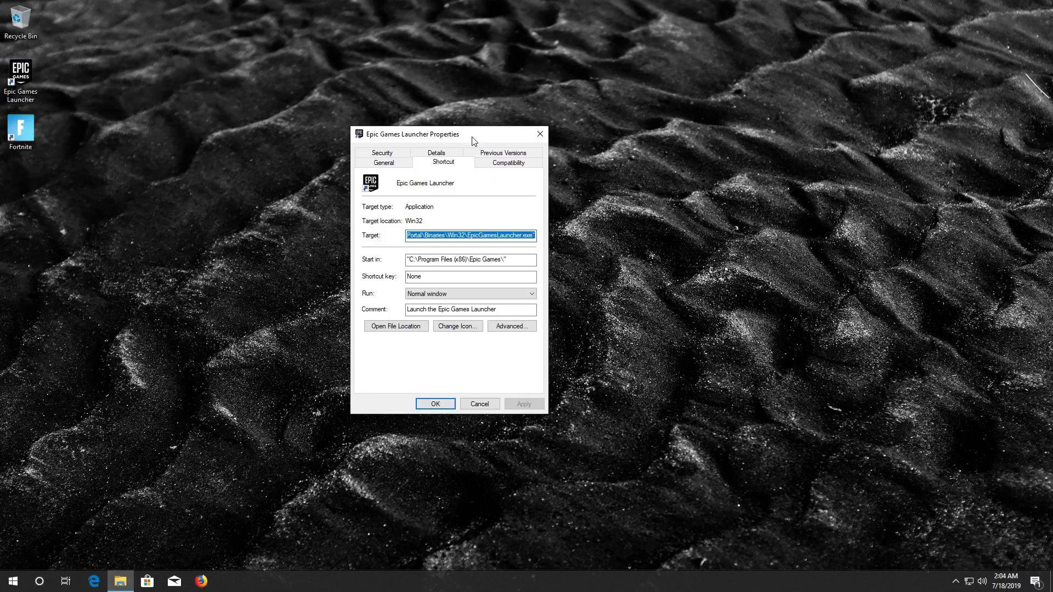
Step: On Compatibility, enable 'Run this program as an administrator', apply and confirm with OK
{"action": "left_click", "coordinate": [519, 163]}
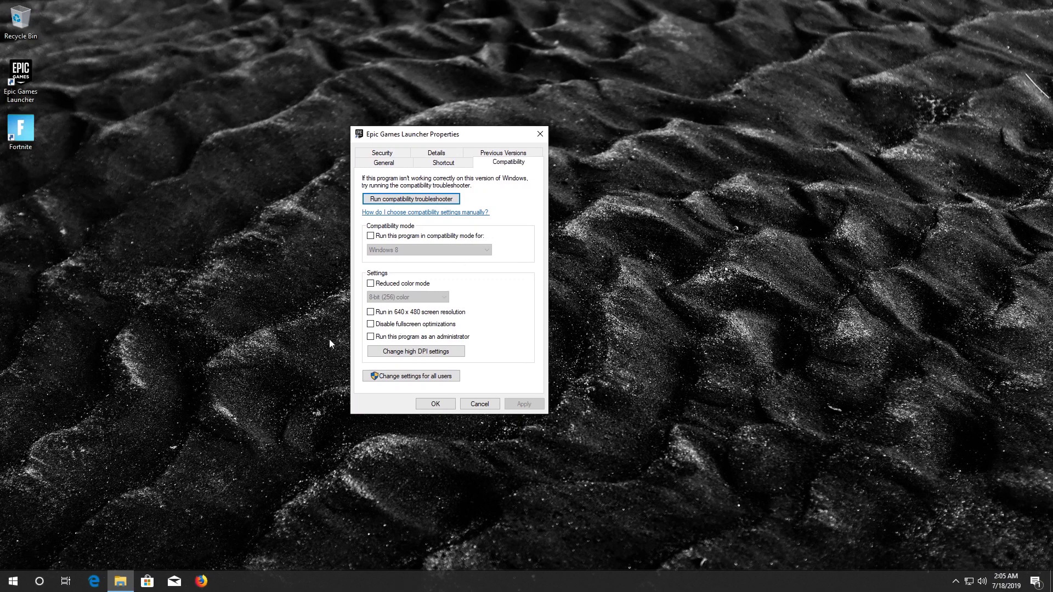
{"action": "left_click", "coordinate": [370, 338]}
{"action": "left_click", "coordinate": [524, 404]}
{"action": "left_click", "coordinate": [436, 404]}
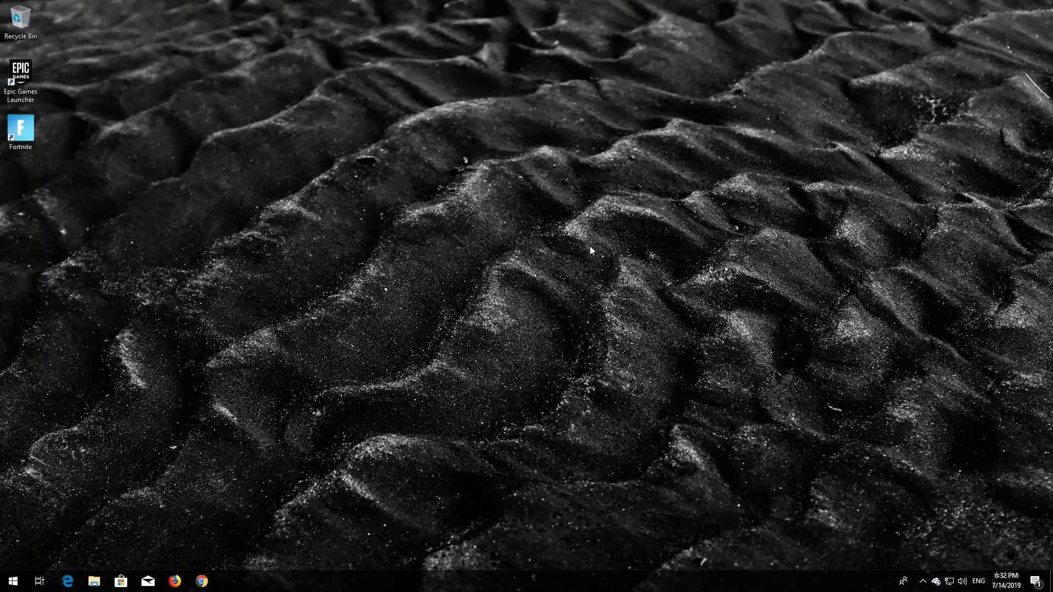
Step: Search the Start menu for 'control panel' and open the Control Panel best match
{"action": "key", "text": "super"}
{"action": "type", "text": "c"}
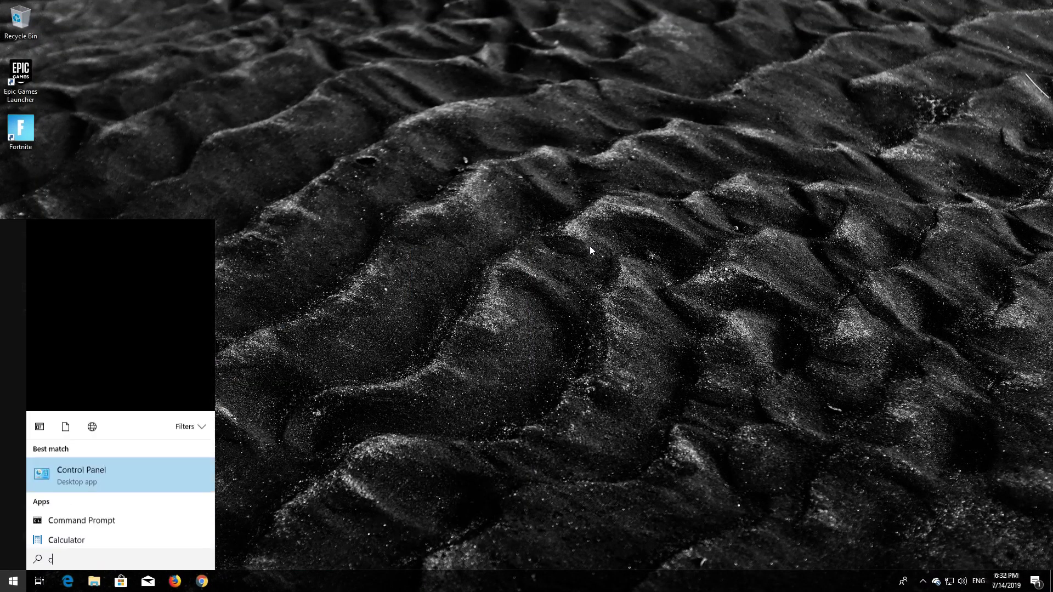
{"action": "type", "text": "ontrol p"}
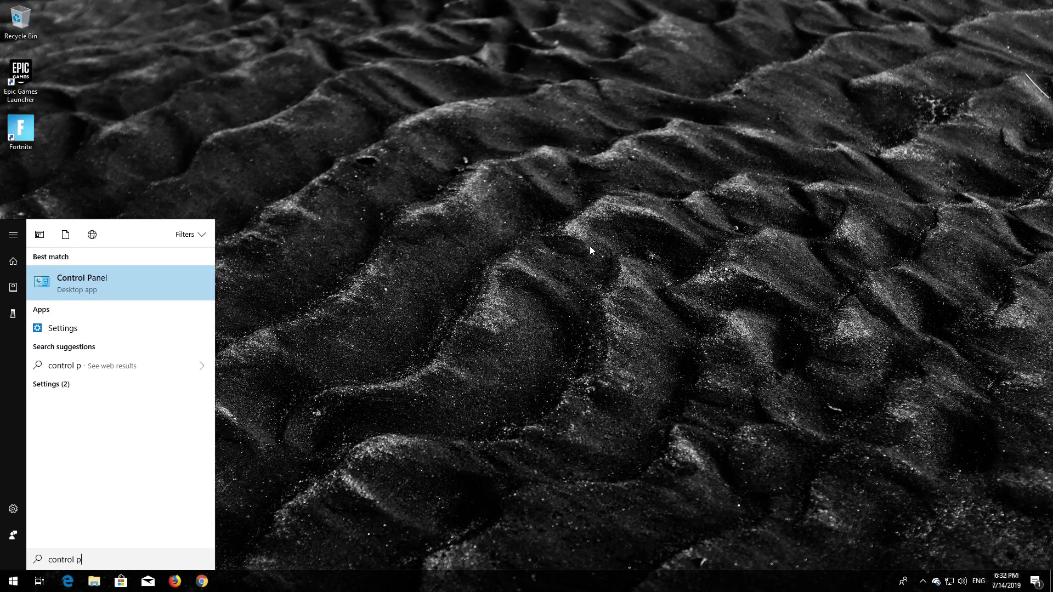
{"action": "type", "text": "anel"}
{"action": "left_click", "coordinate": [72, 298]}
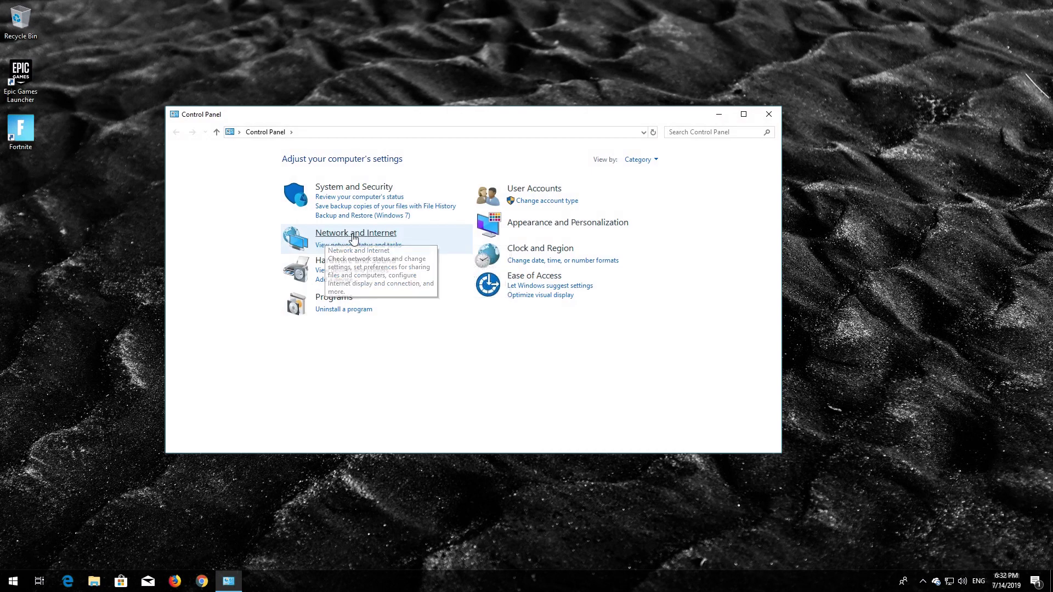
Step: Go through Network and Internet and Network and Sharing Center to the network adapter list
{"action": "left_click", "coordinate": [354, 239]}
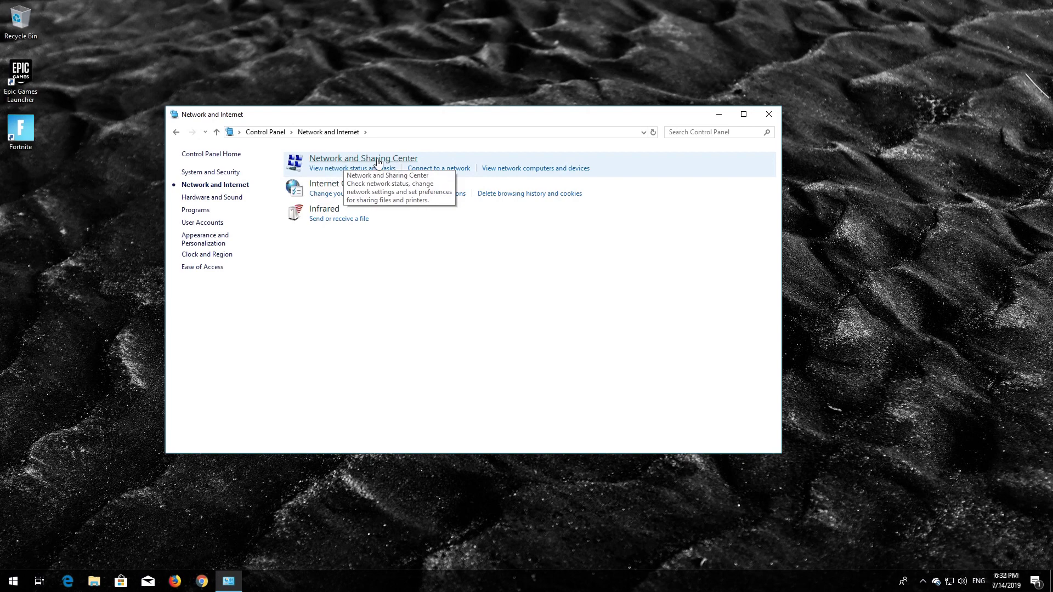
{"action": "left_click", "coordinate": [378, 159]}
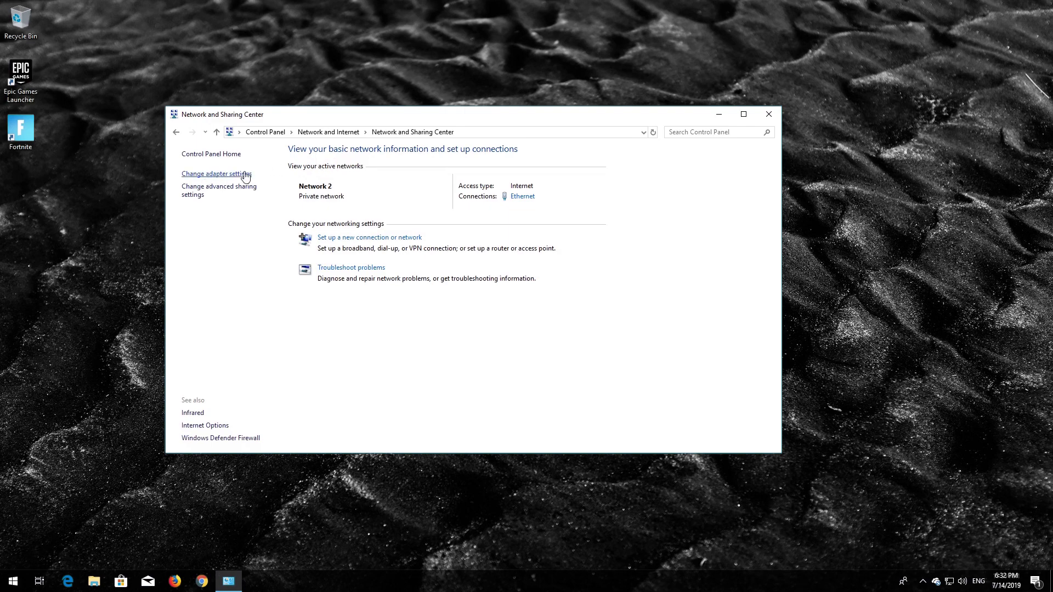
{"action": "left_click", "coordinate": [208, 177]}
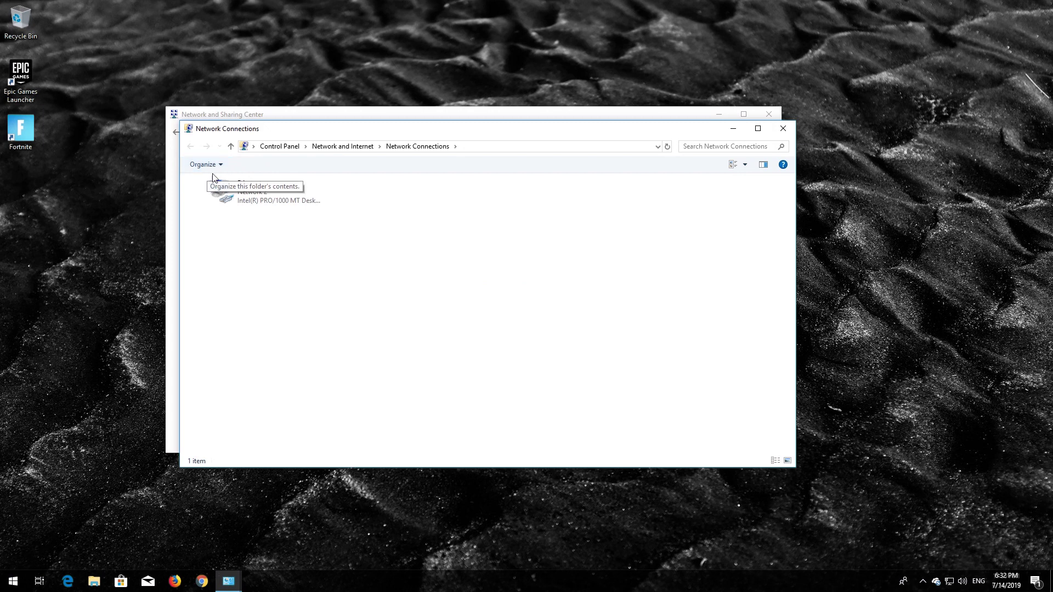
Step: Open the Ethernet adapter's Properties window and move it toward the centre
{"action": "right_click", "coordinate": [260, 195]}
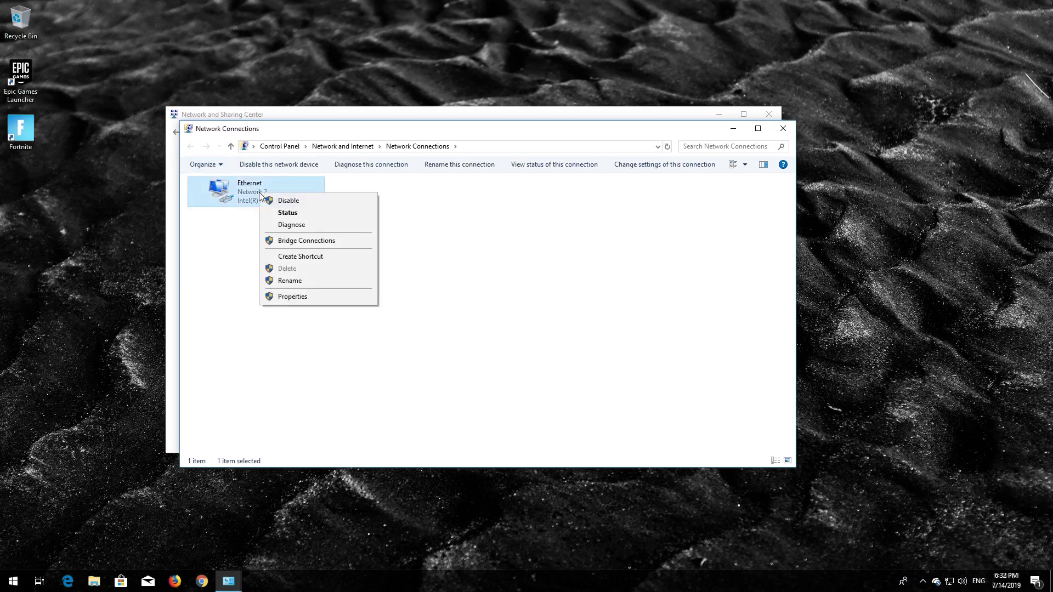
{"action": "left_click", "coordinate": [299, 296]}
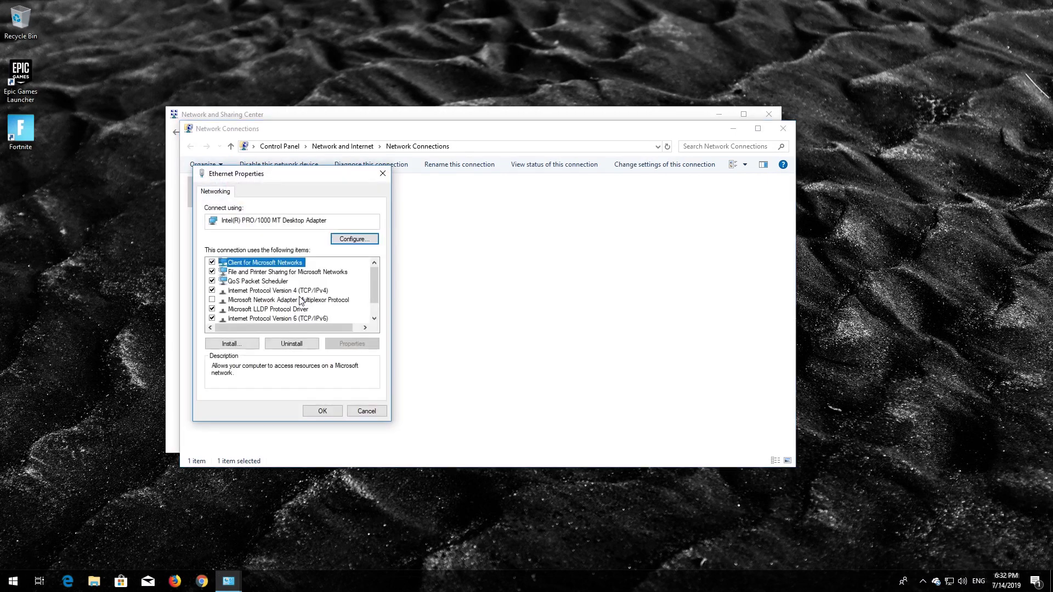
{"action": "left_click_drag", "start_coordinate": [308, 182], "coordinate": [504, 188]}
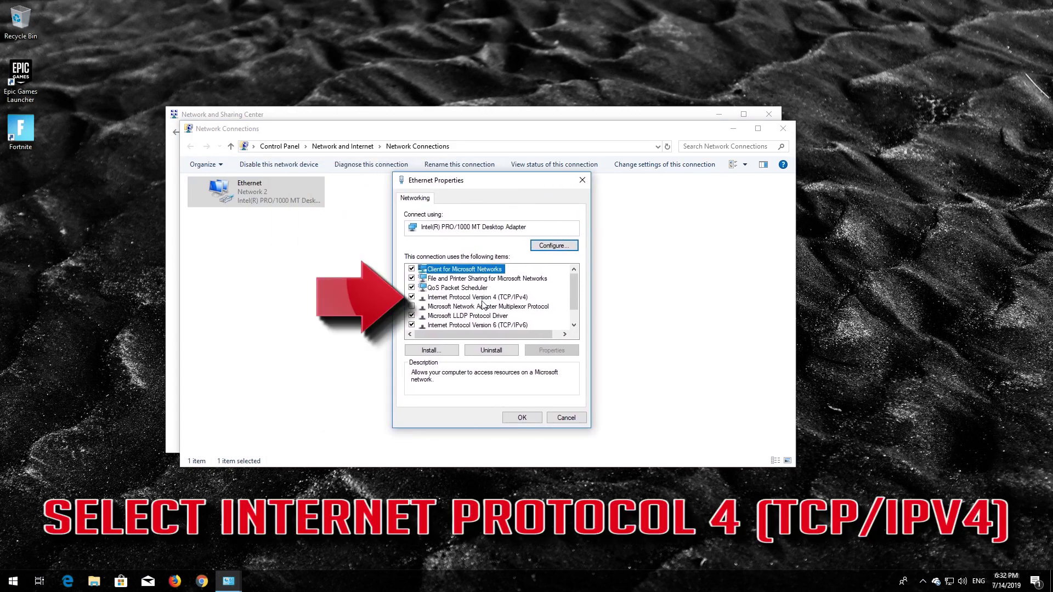
Step: In TCP/IPv4 properties, use manual DNS servers 1.1.1.1 preferred and 1.0.0.1 alternate
{"action": "left_click", "coordinate": [484, 298]}
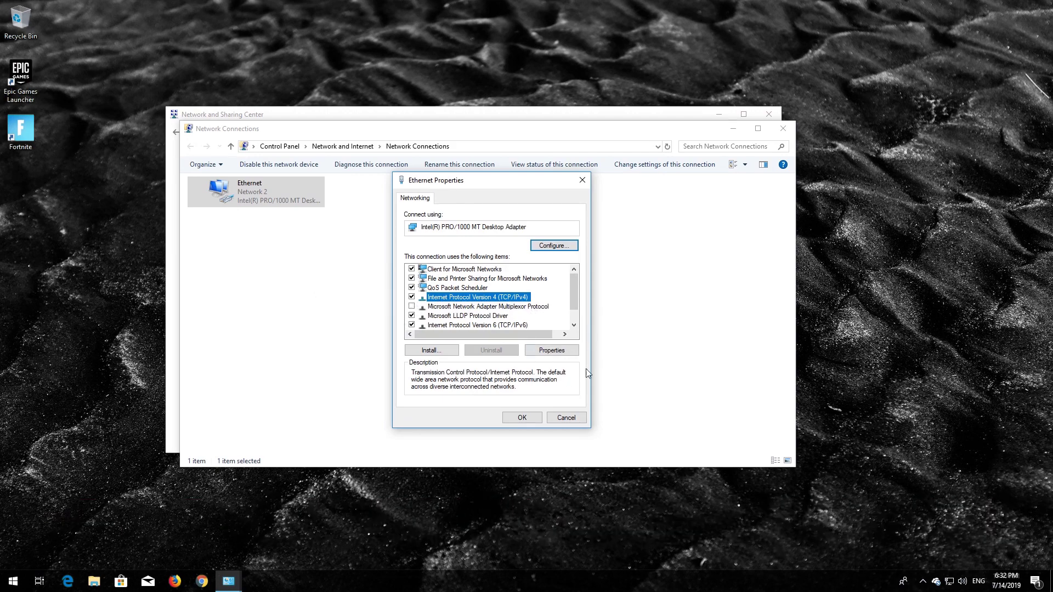
{"action": "left_click", "coordinate": [561, 354]}
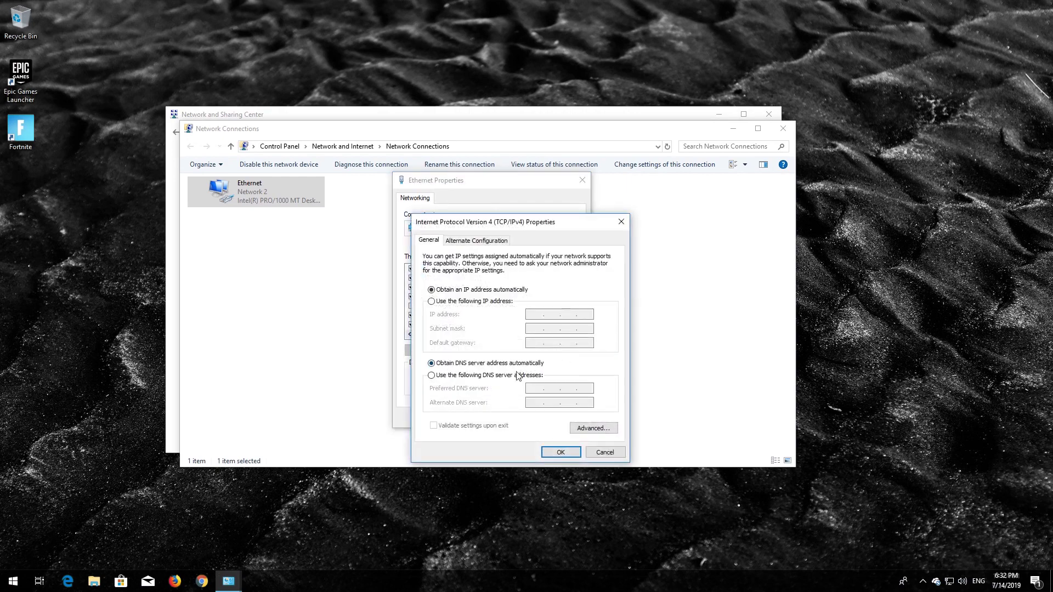
{"action": "left_click", "coordinate": [494, 375]}
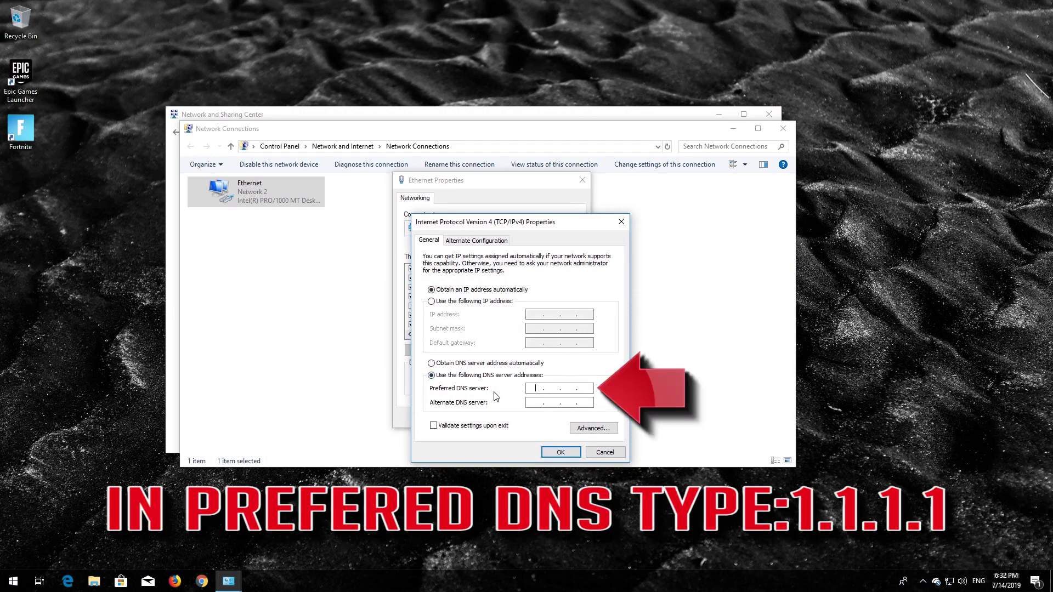
{"action": "type", "text": "1.1.1.1"}
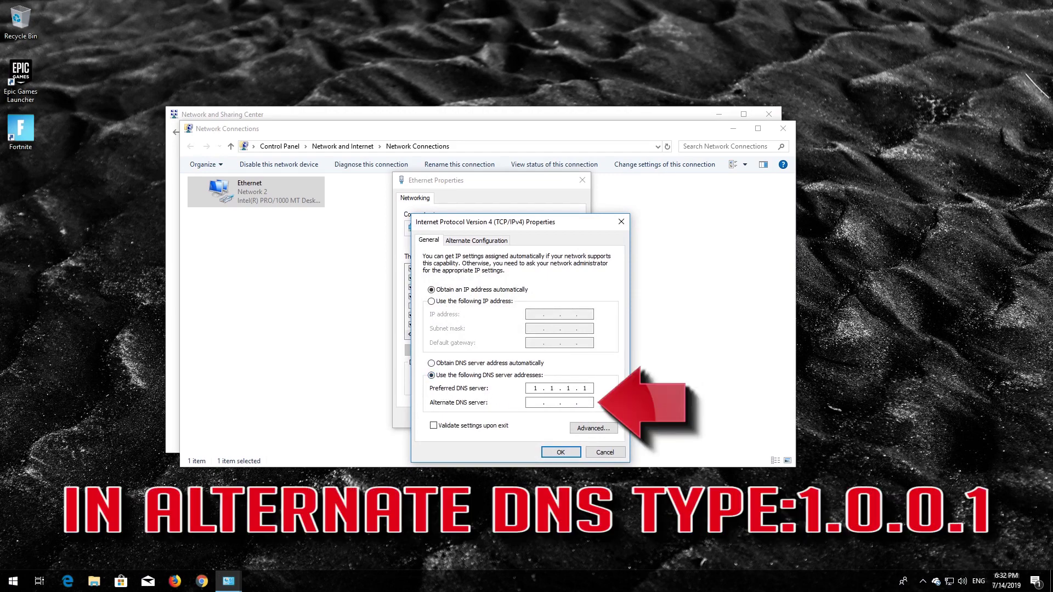
{"action": "left_click", "coordinate": [537, 403]}
{"action": "type", "text": "0"}
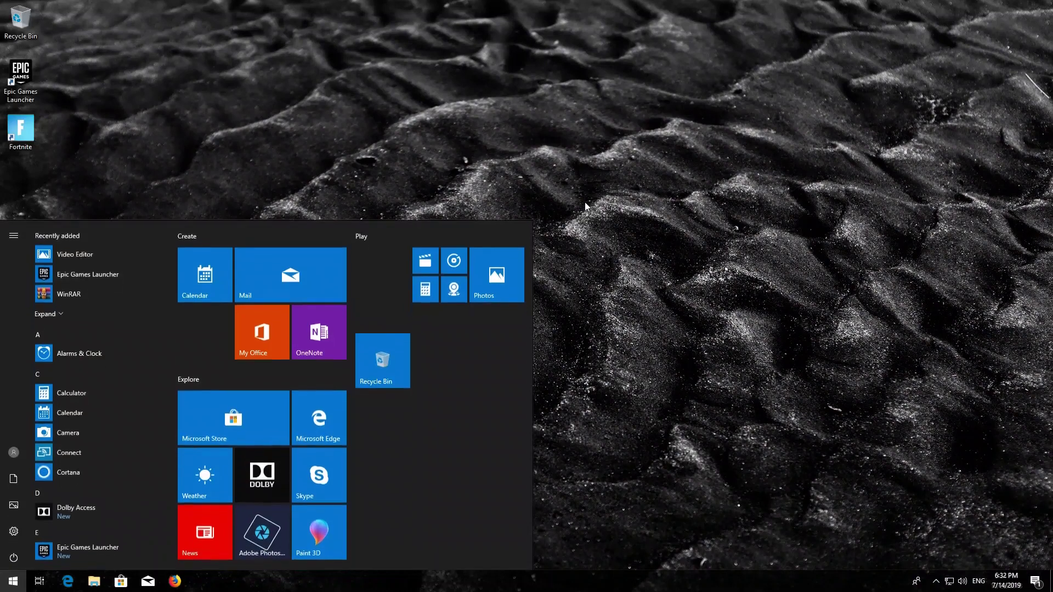
{"action": "type", "text": "cmd"}
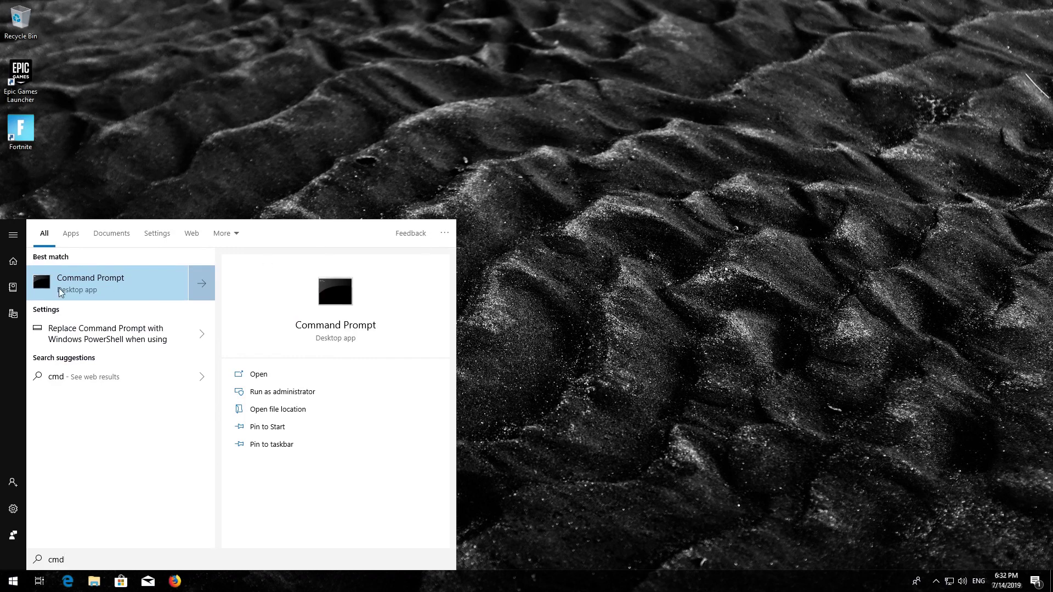
Step: Run the Command Prompt search result as administrator and accept the UAC prompt
{"action": "right_click", "coordinate": [115, 283]}
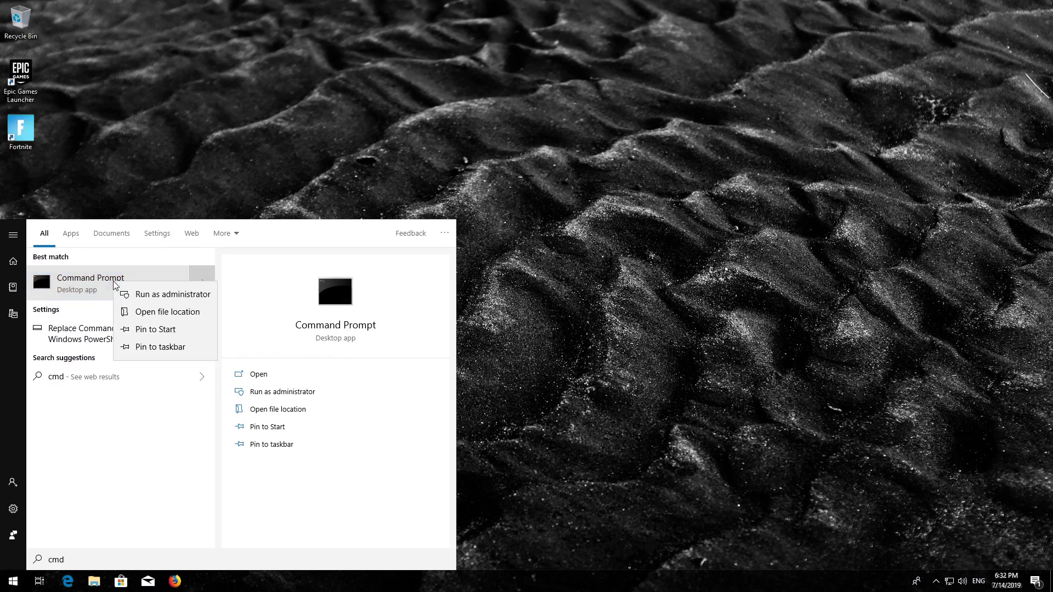
{"action": "left_click", "coordinate": [173, 294]}
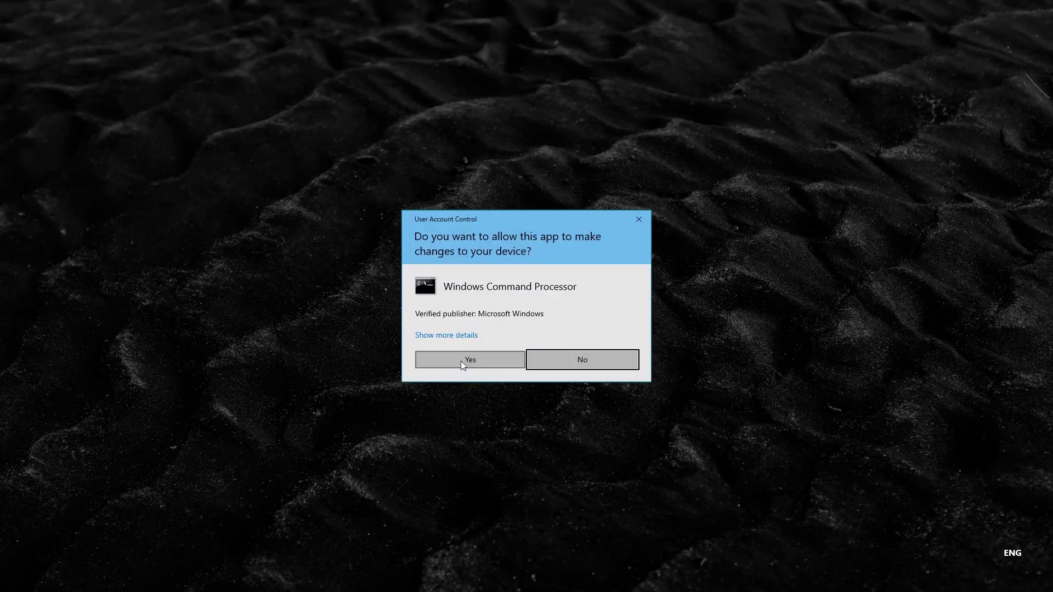
{"action": "left_click", "coordinate": [476, 358]}
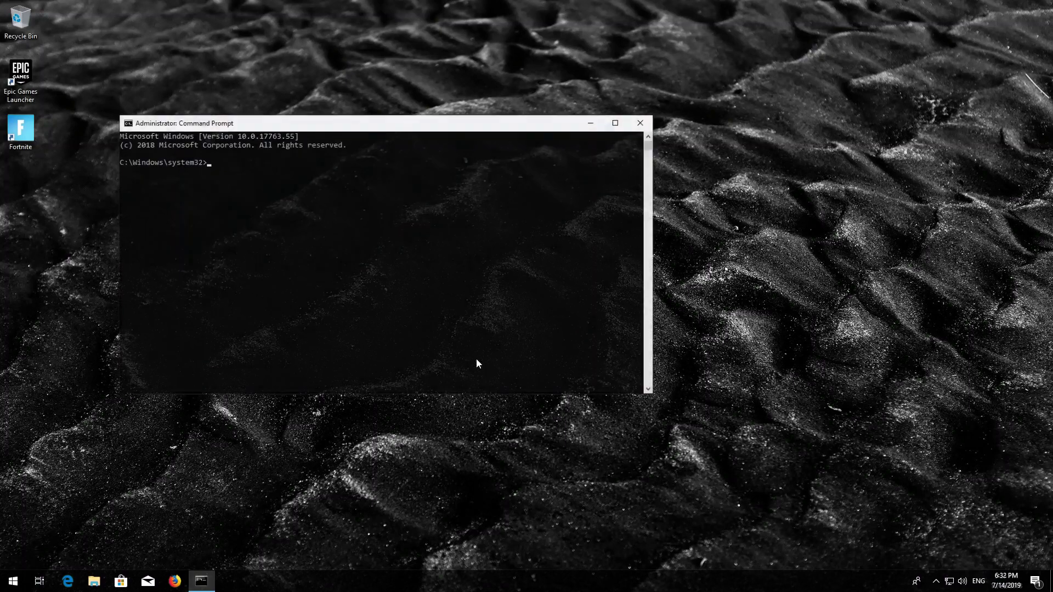
Step: Centre the Command Prompt window and run netsh int ip reset C:\resetlog.txt
{"action": "left_click_drag", "start_coordinate": [378, 127], "coordinate": [536, 147]}
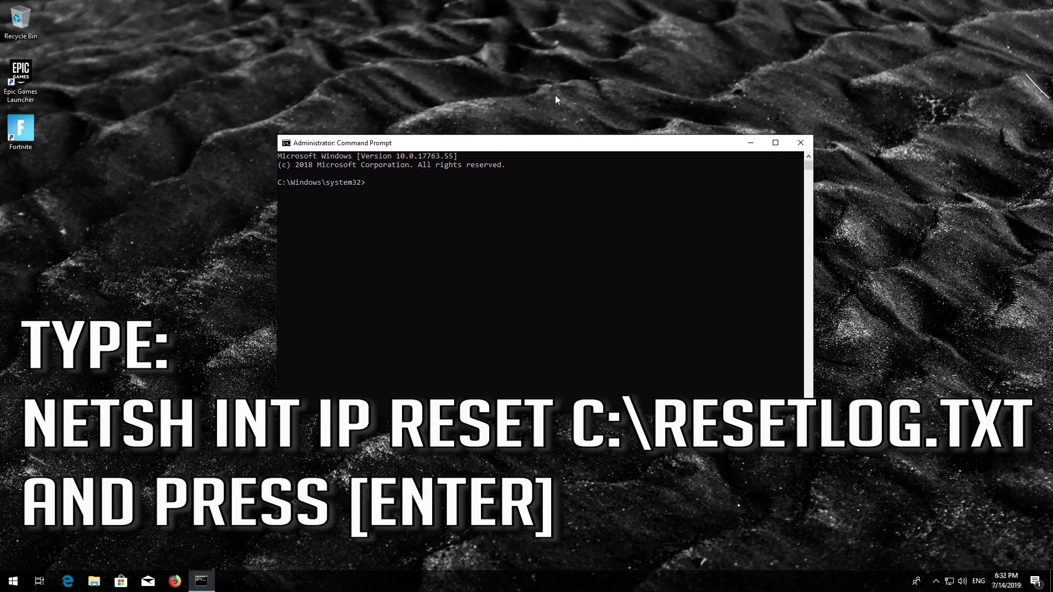
{"action": "type", "text": "netsh int ip"}
{"action": "type", "text": " reset"}
{"action": "type", "text": " C:\\"}
{"action": "type", "text": "resetl"}
{"action": "type", "text": "og"}
{"action": "type", "text": ".txt"}
{"action": "key", "text": "Return"}
{"action": "type", "text": "net"}
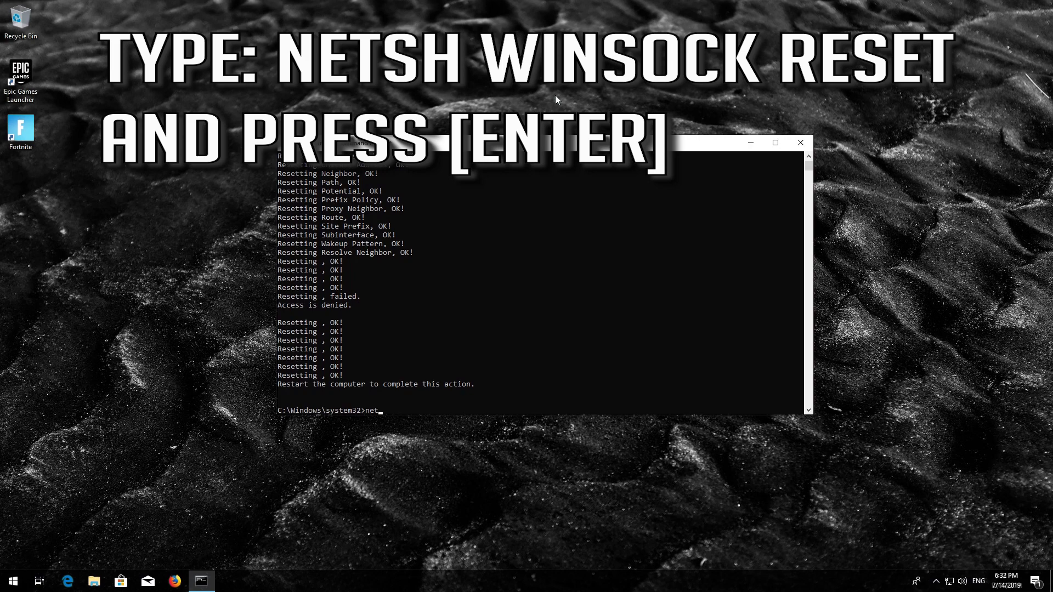
{"action": "type", "text": "sh wi"}
{"action": "type", "text": "nsock"}
{"action": "type", "text": " reset"}
Step: Run netsh winsock reset in Command Prompt
{"action": "key", "text": "Return"}
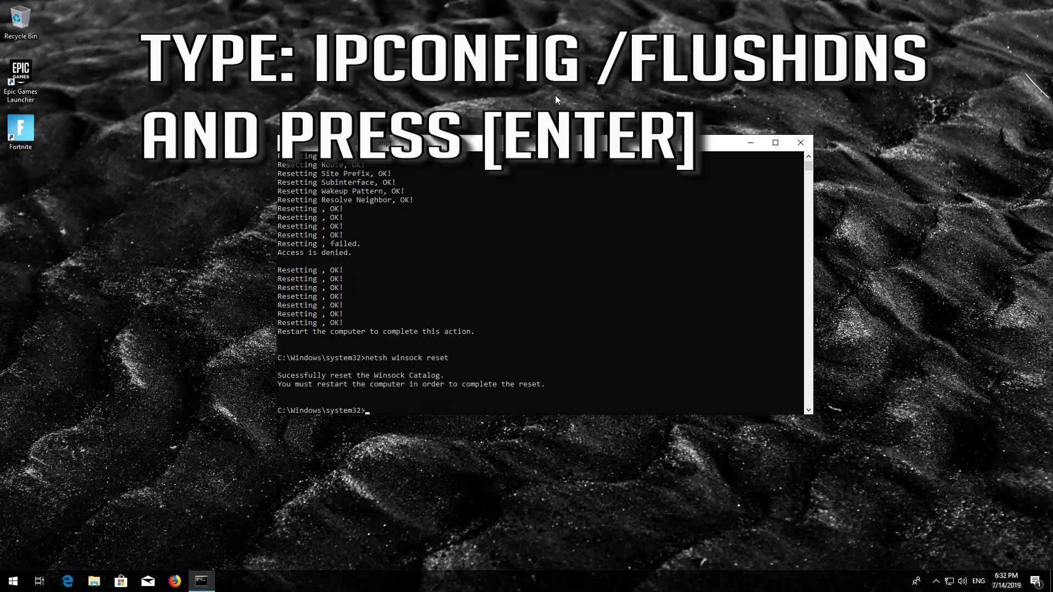
{"action": "type", "text": "ipcon"}
{"action": "type", "text": "fig"}
{"action": "type", "text": "flushdns"}
Step: Run ipconfig /flushdns, then exit the Command Prompt
{"action": "key", "text": "Return"}
{"action": "type", "text": "xit"}
{"action": "key", "text": "Return"}
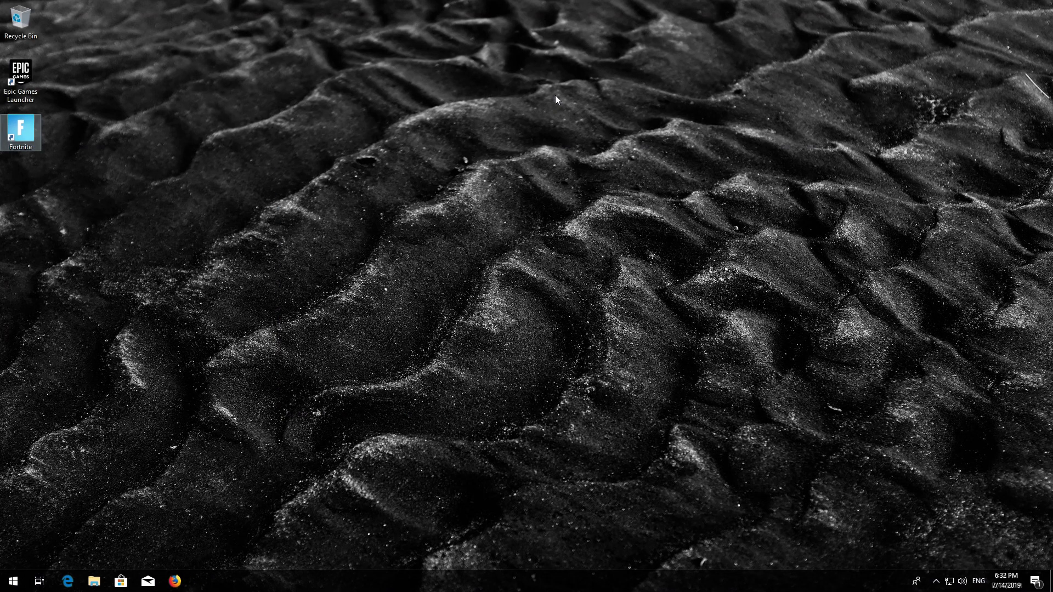